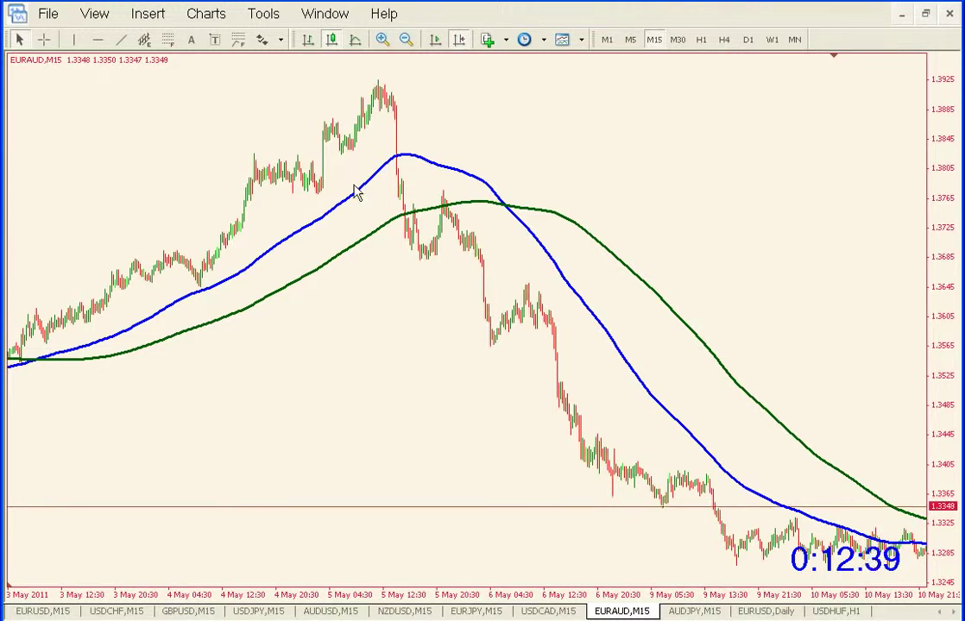
- Use the crosshair to measure down from the 5 May high and near the 100 average's peak
{"action": "mouse_move", "coordinate": [363, 195]}
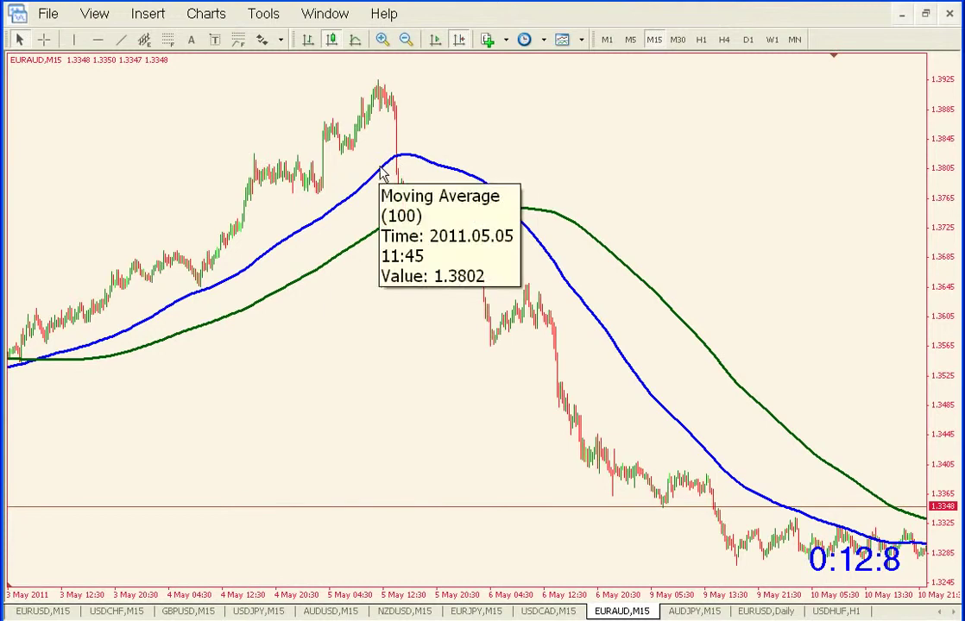
{"action": "mouse_move", "coordinate": [397, 164]}
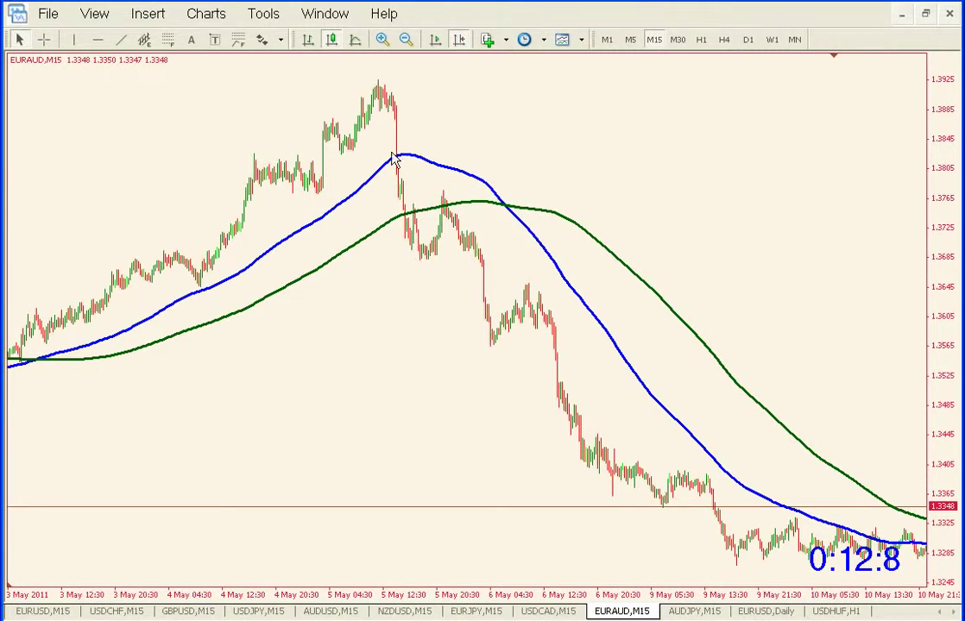
{"action": "left_click", "coordinate": [43, 39]}
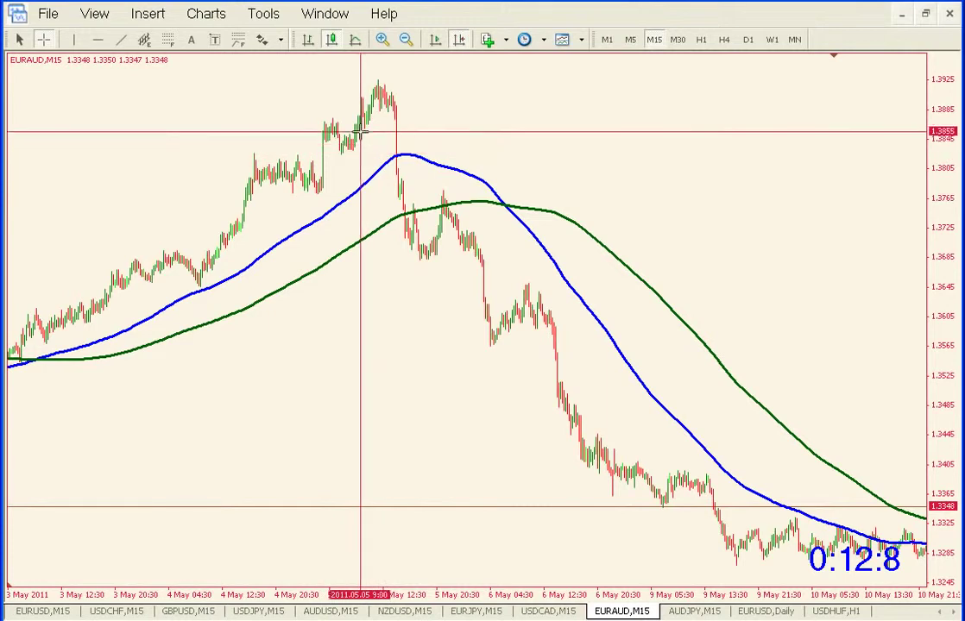
{"action": "mouse_move", "coordinate": [358, 127]}
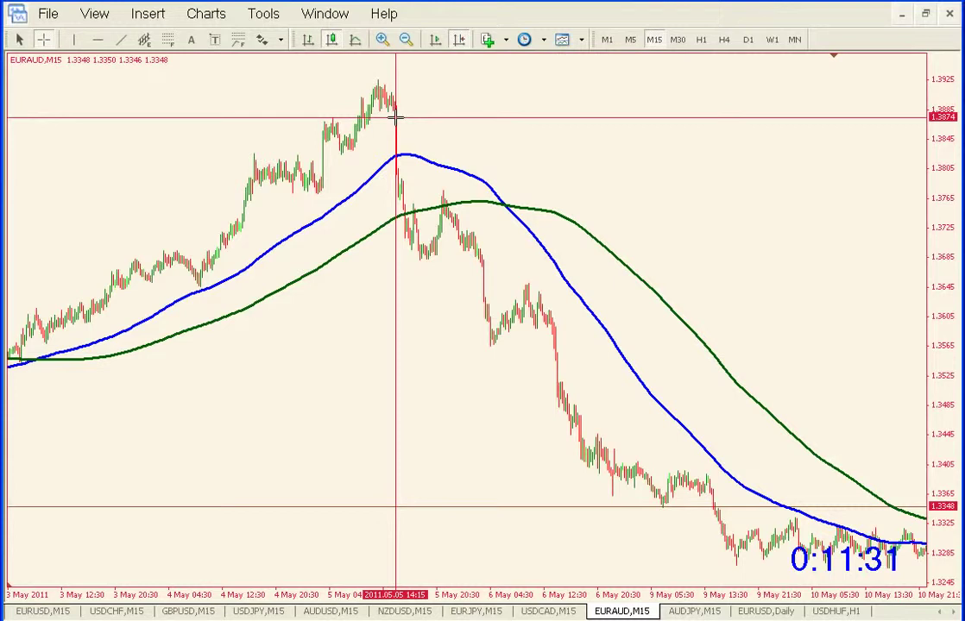
{"action": "left_click_drag", "start_coordinate": [396, 117], "coordinate": [395, 156]}
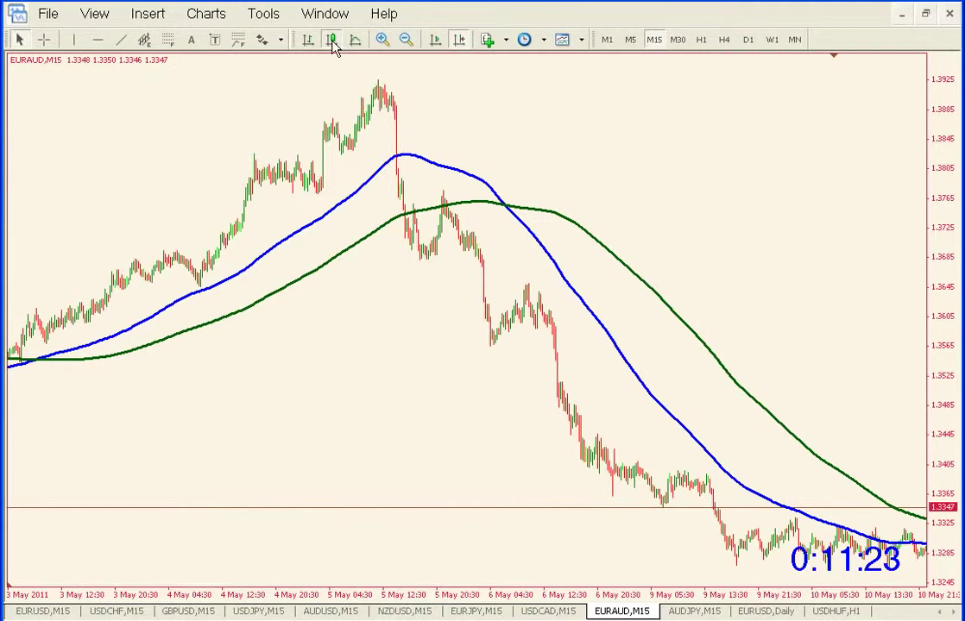
{"action": "left_click", "coordinate": [43, 39]}
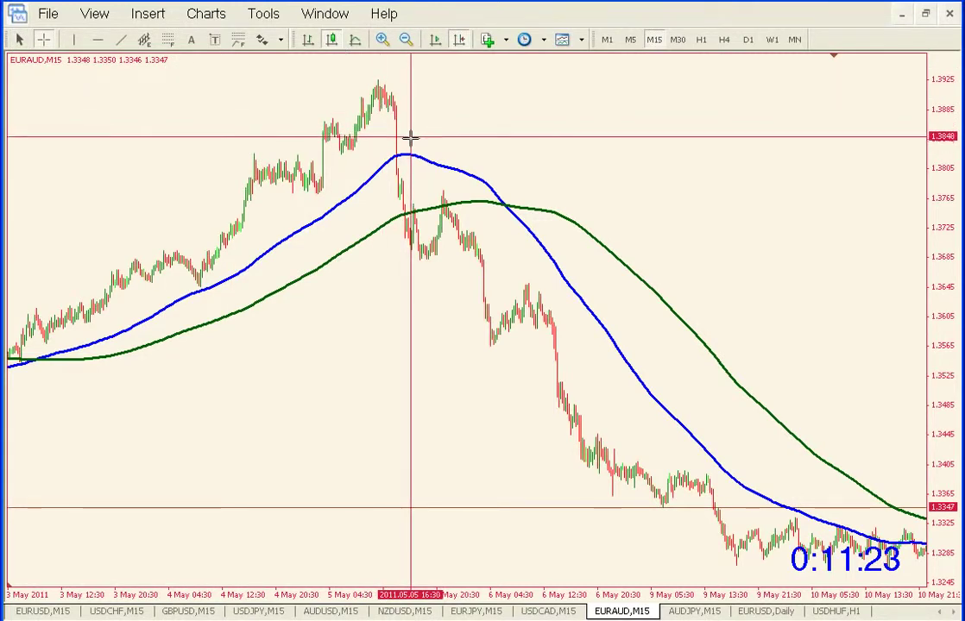
{"action": "left_click_drag", "start_coordinate": [404, 142], "coordinate": [403, 157]}
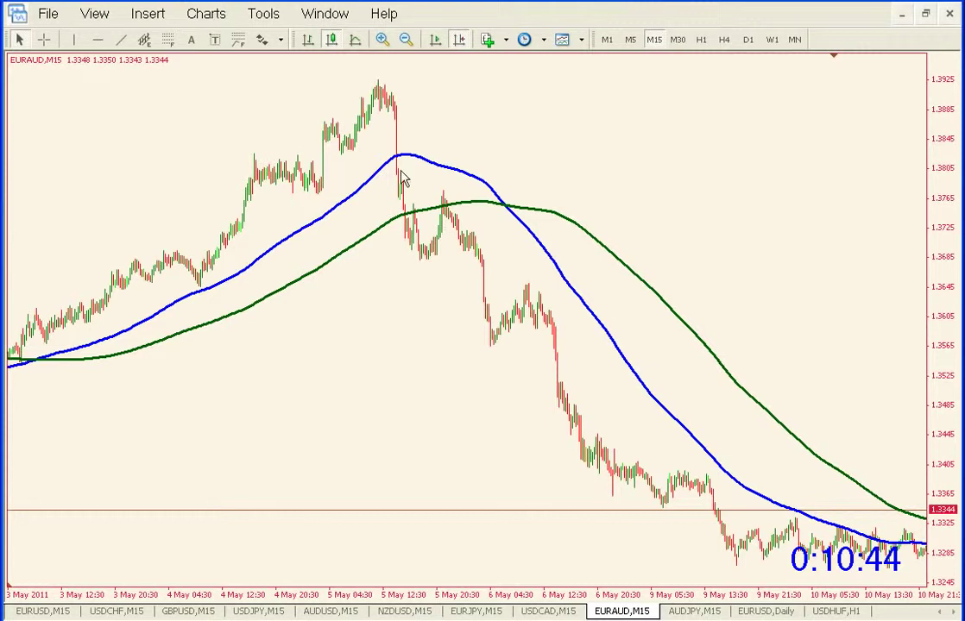
- Draw a Fibonacci retracement from the 5 May 1.3915 peak down to 1.3682, 61.8% at 1.3826
{"action": "mouse_move", "coordinate": [448, 214]}
{"action": "mouse_move", "coordinate": [401, 162]}
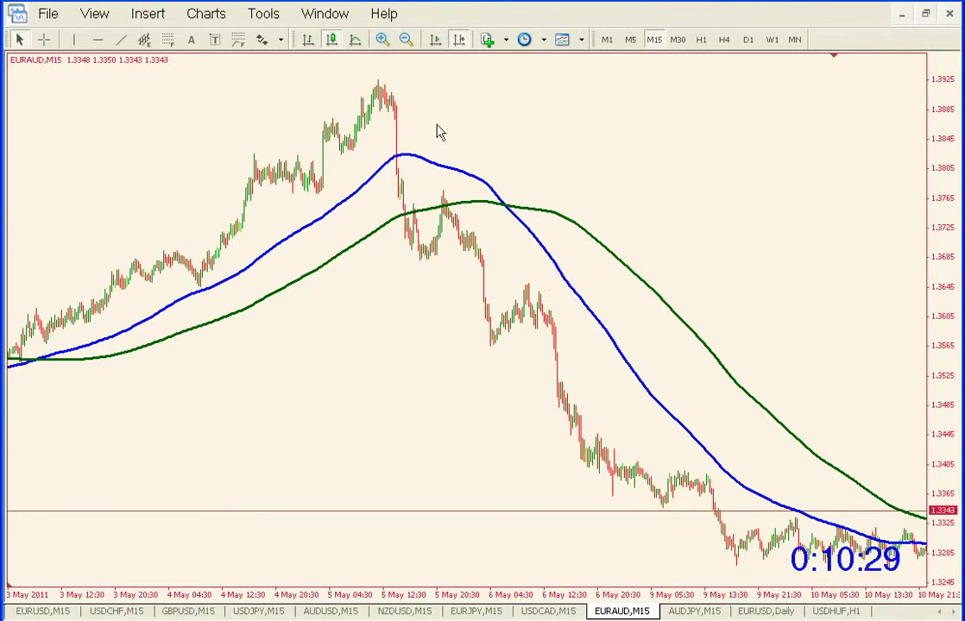
{"action": "left_click", "coordinate": [168, 40]}
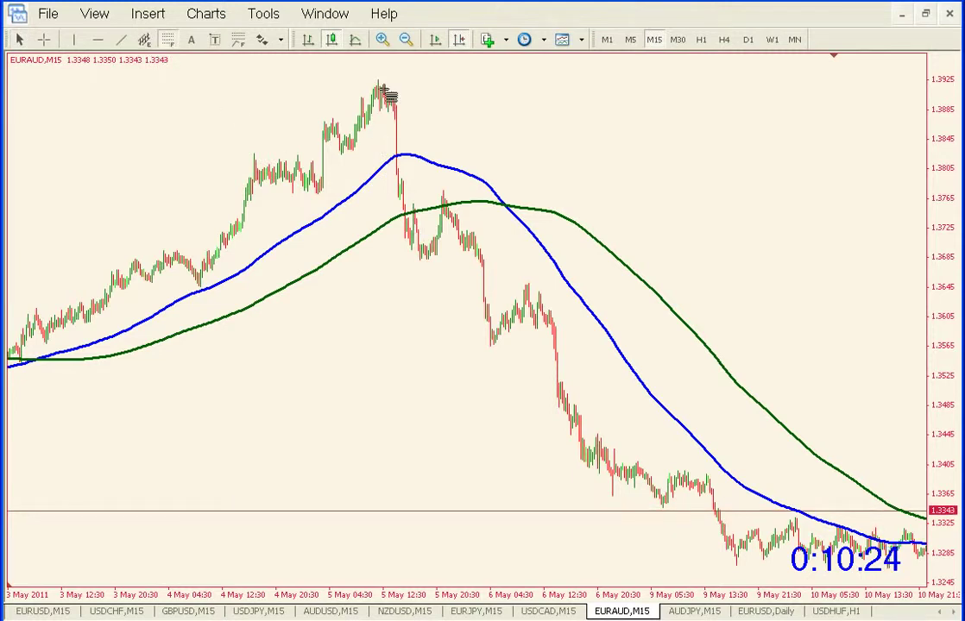
{"action": "left_click_drag", "start_coordinate": [382, 82], "coordinate": [412, 259]}
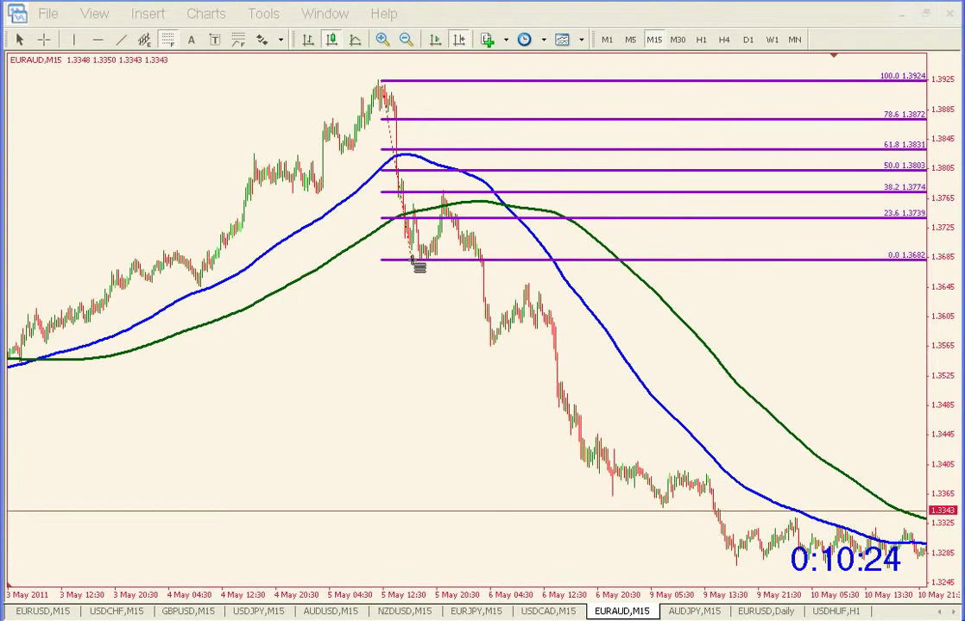
{"action": "left_click", "coordinate": [595, 426]}
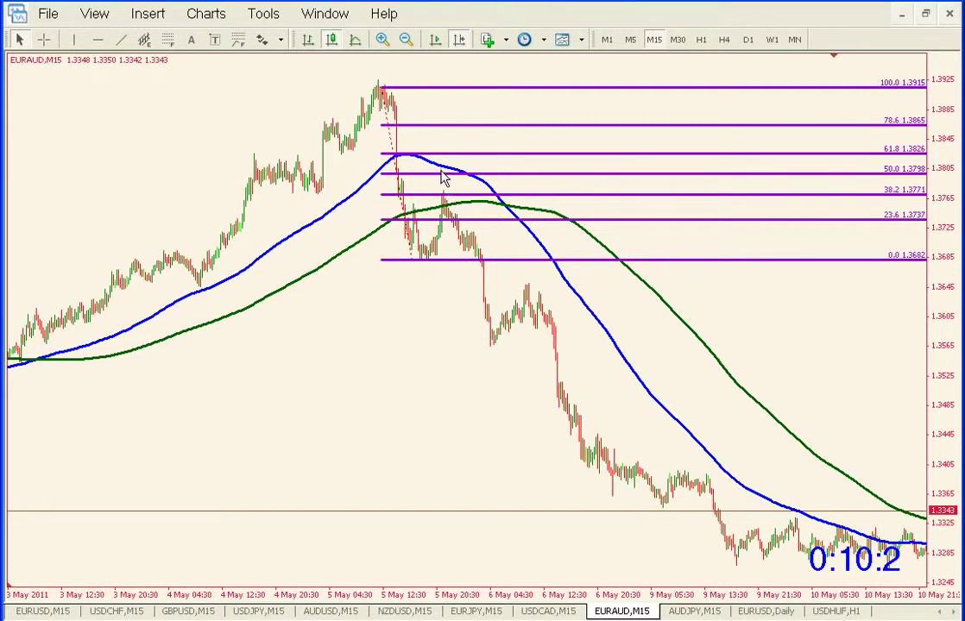
{"action": "mouse_move", "coordinate": [445, 176]}
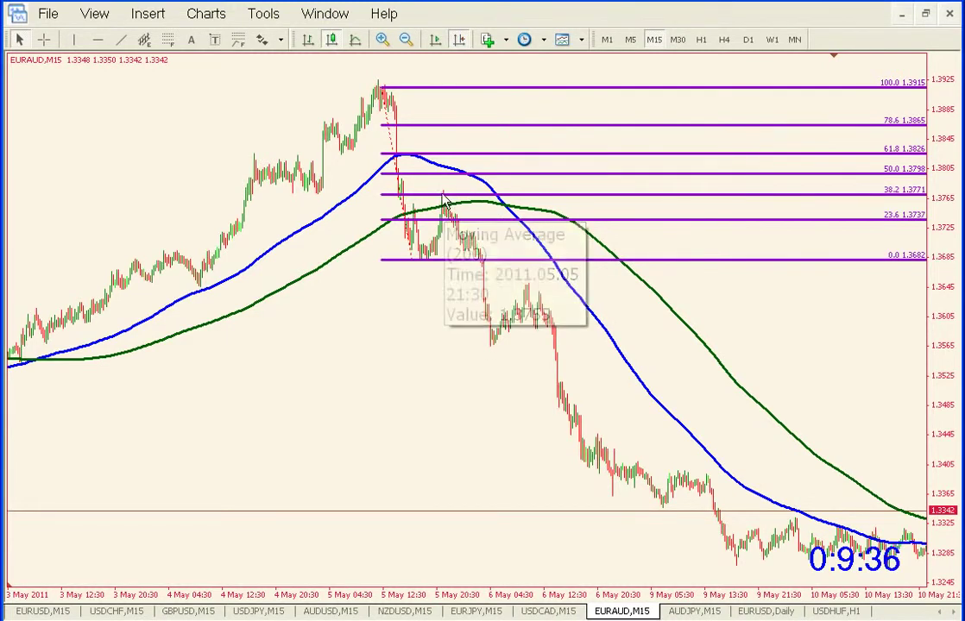
{"action": "mouse_move", "coordinate": [449, 212]}
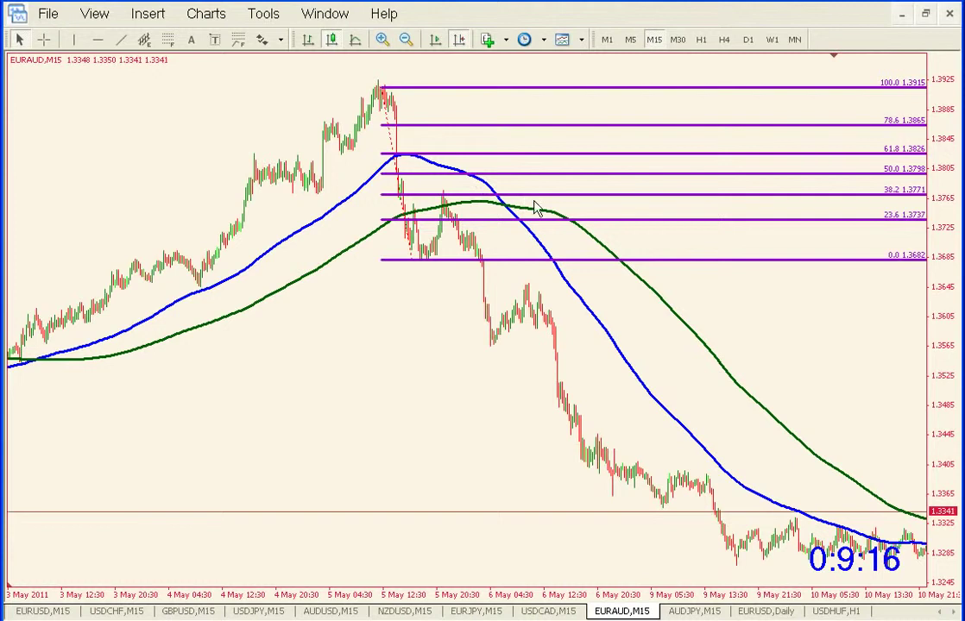
- Delete the Fibo 16592 object from the EURAUD chart using the Objects List
{"action": "right_click", "coordinate": [488, 134]}
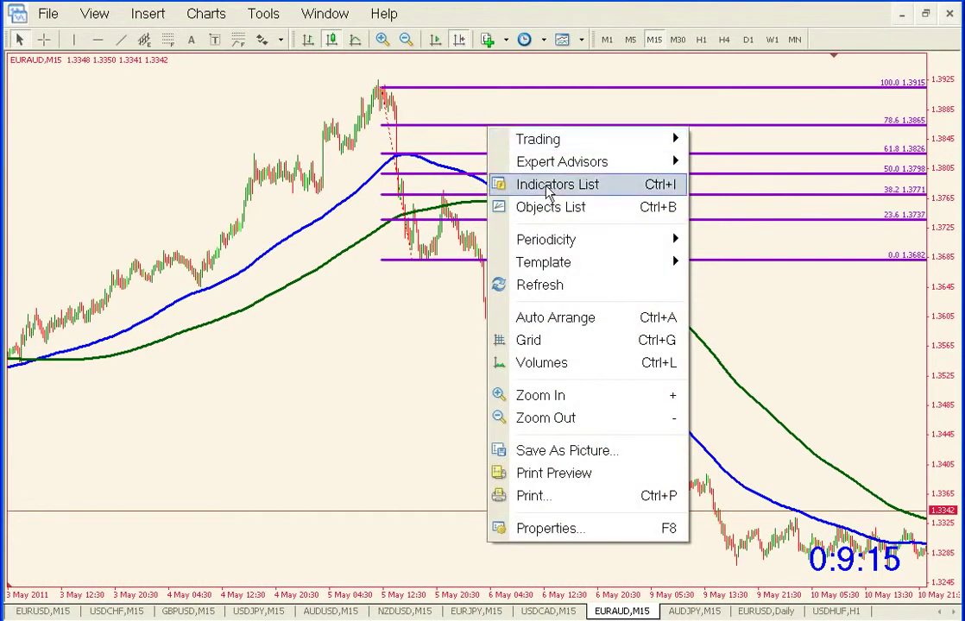
{"action": "left_click", "coordinate": [549, 207]}
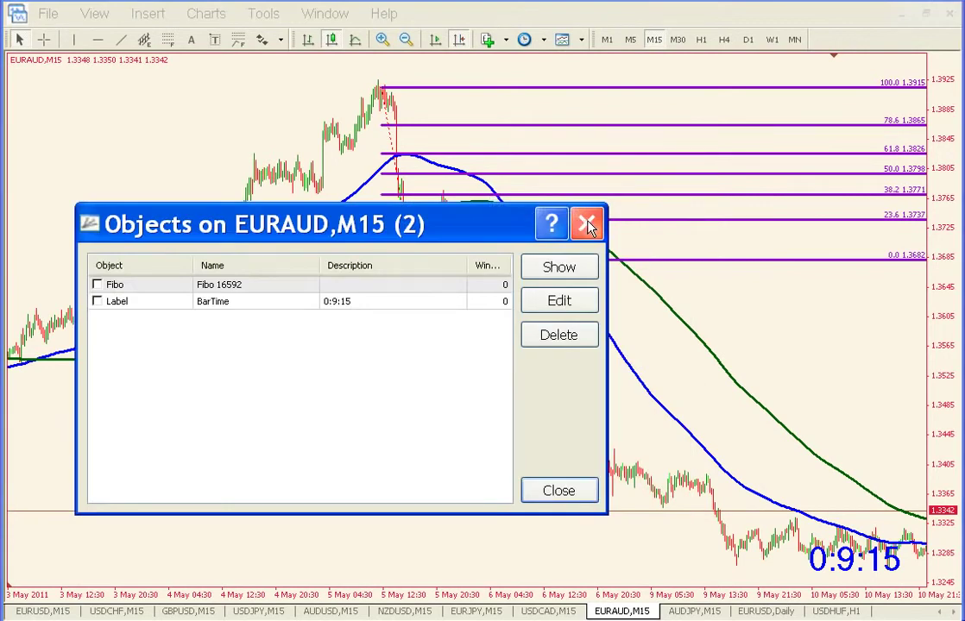
{"action": "left_click", "coordinate": [291, 286]}
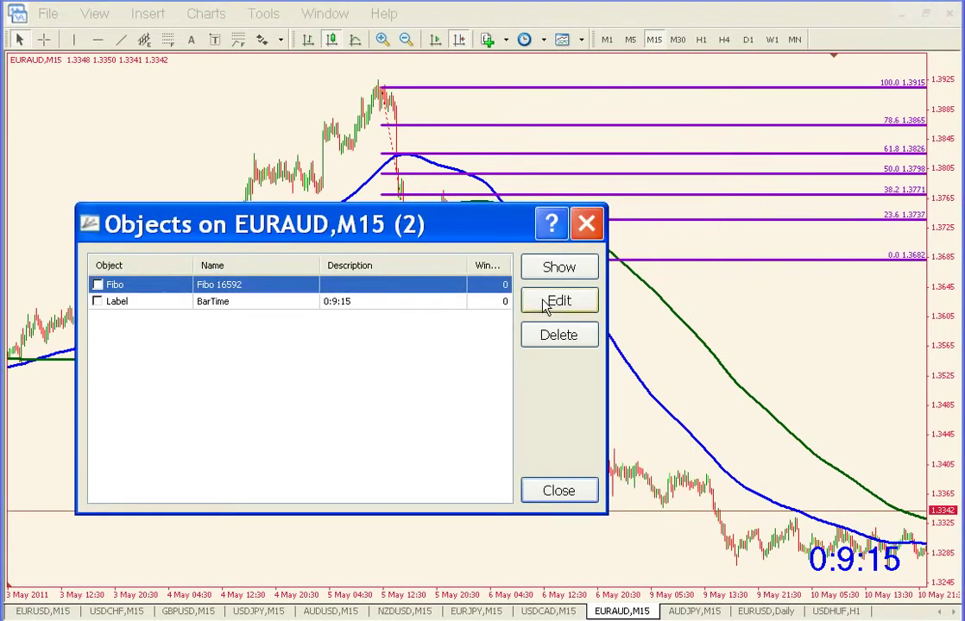
{"action": "left_click", "coordinate": [544, 337]}
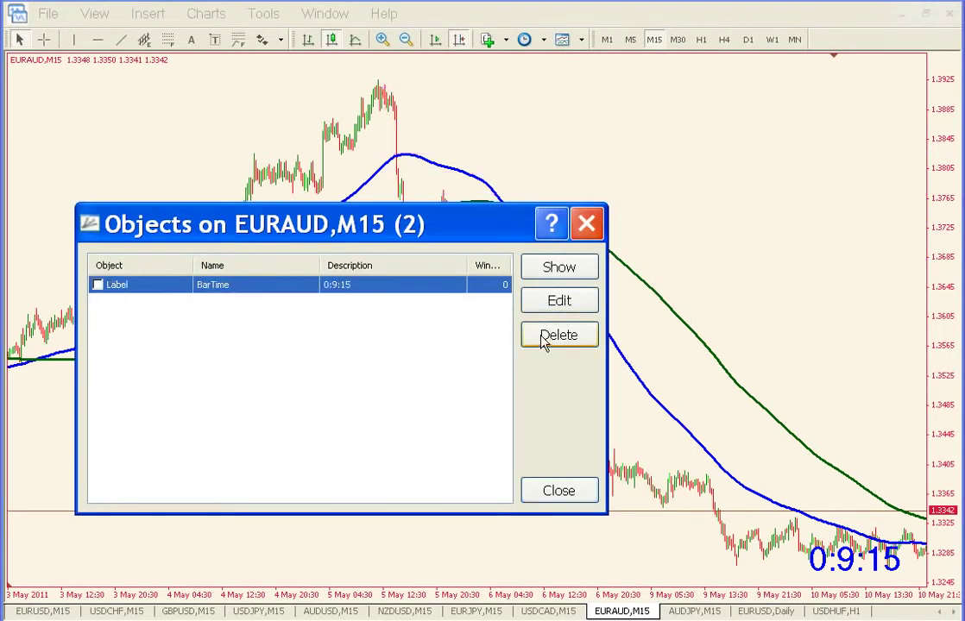
{"action": "left_click", "coordinate": [587, 225]}
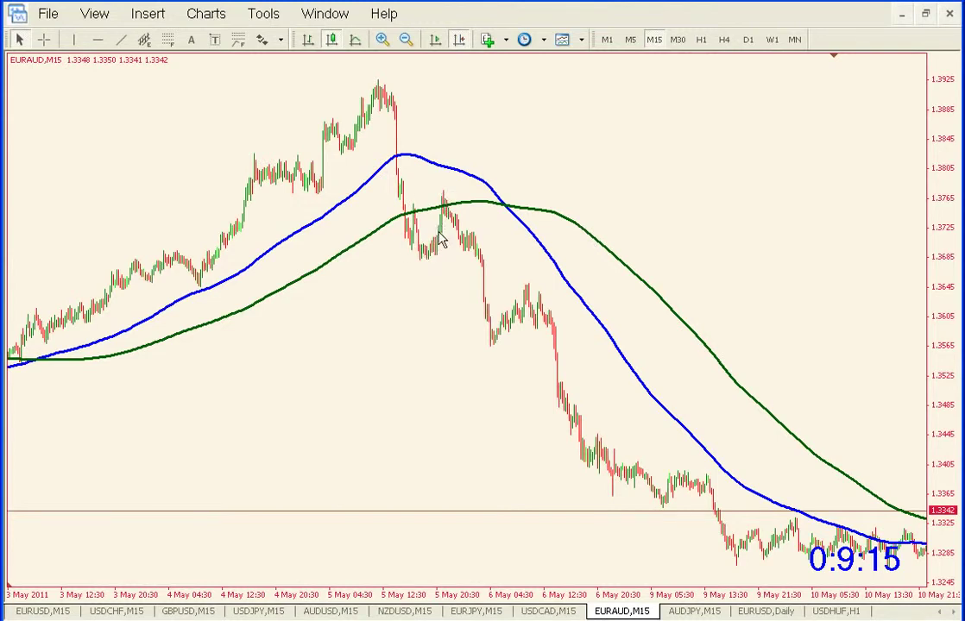
- Draw a Fibonacci retracement from 1.3765 to 1.3564, then measure the pullback from 1.3668 with the crosshair
{"action": "left_click", "coordinate": [167, 40]}
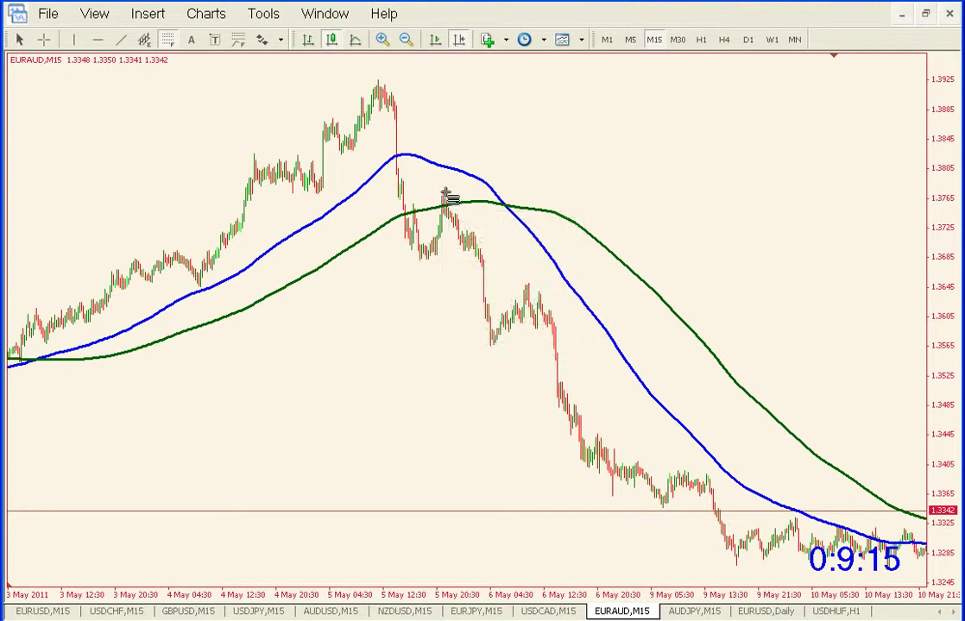
{"action": "left_click_drag", "start_coordinate": [445, 191], "coordinate": [488, 347]}
{"action": "left_click", "coordinate": [588, 423]}
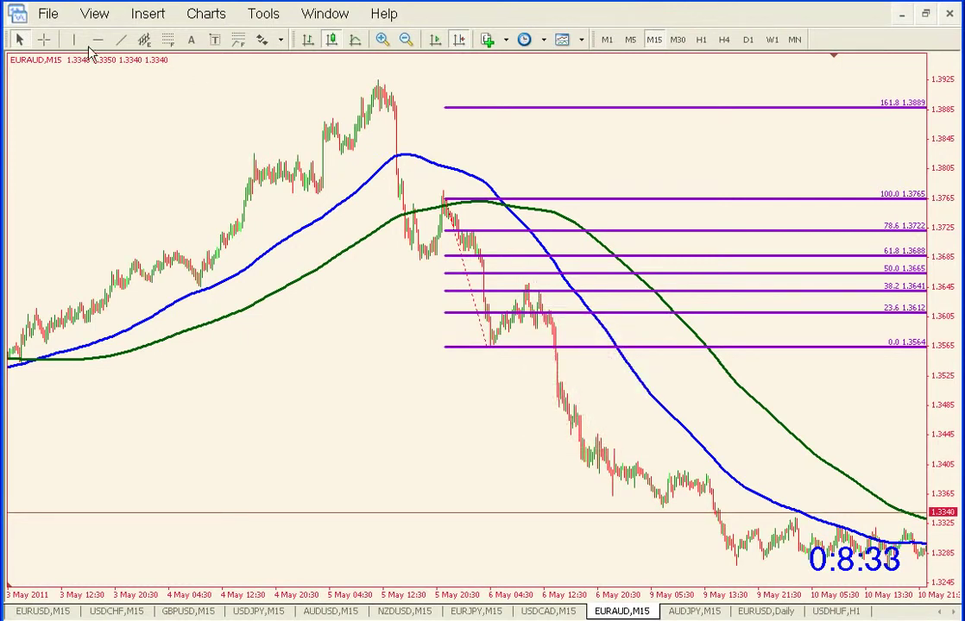
{"action": "left_click", "coordinate": [43, 38]}
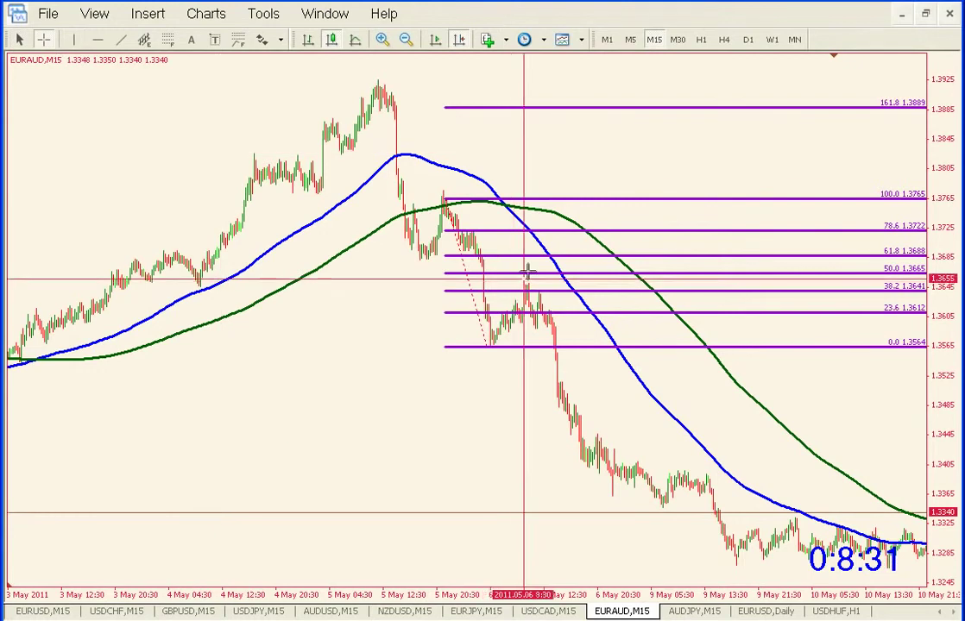
{"action": "left_click_drag", "start_coordinate": [534, 270], "coordinate": [535, 295]}
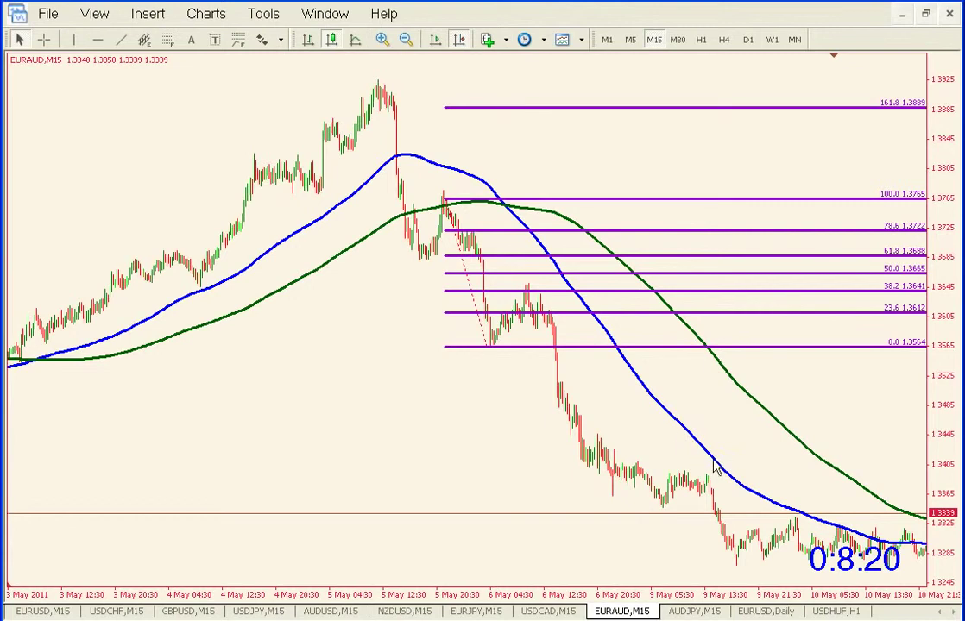
- Delete the Fibo 16679 object via the Objects List and scroll the chart to bars through 12 May
{"action": "mouse_move", "coordinate": [754, 499]}
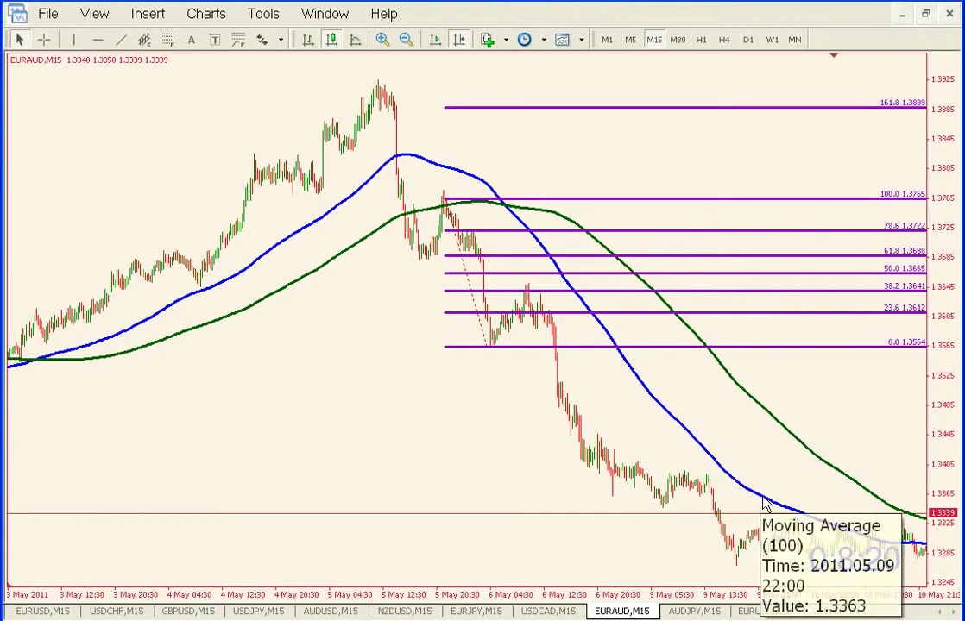
{"action": "right_click", "coordinate": [448, 360]}
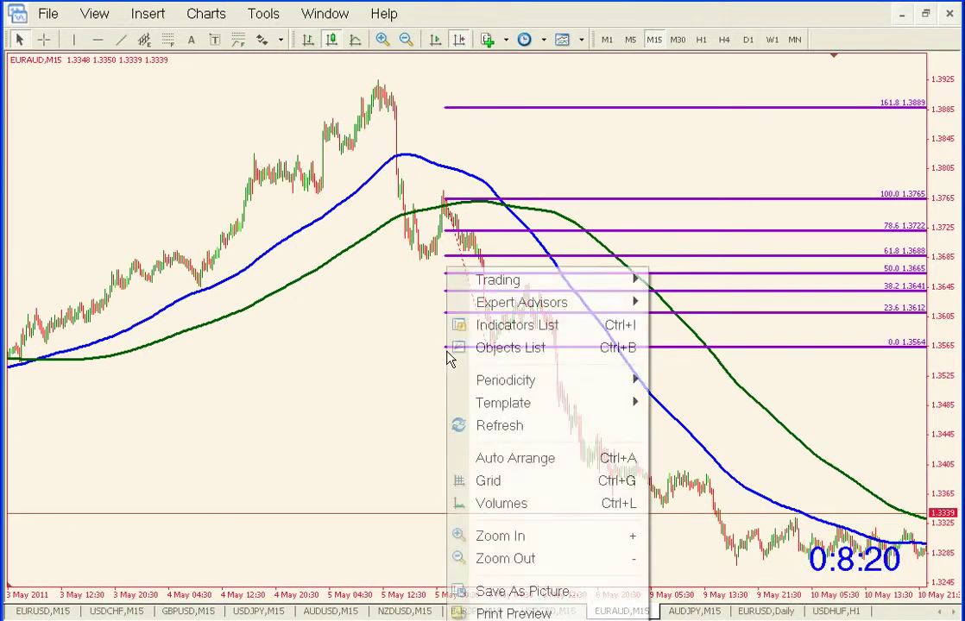
{"action": "left_click", "coordinate": [494, 353]}
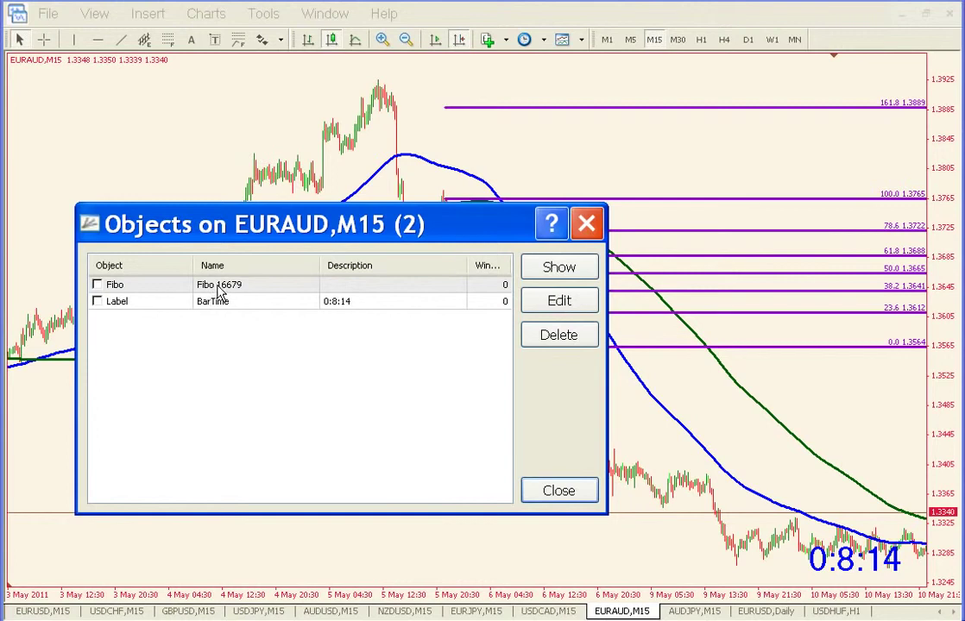
{"action": "left_click", "coordinate": [220, 286]}
{"action": "left_click", "coordinate": [552, 336]}
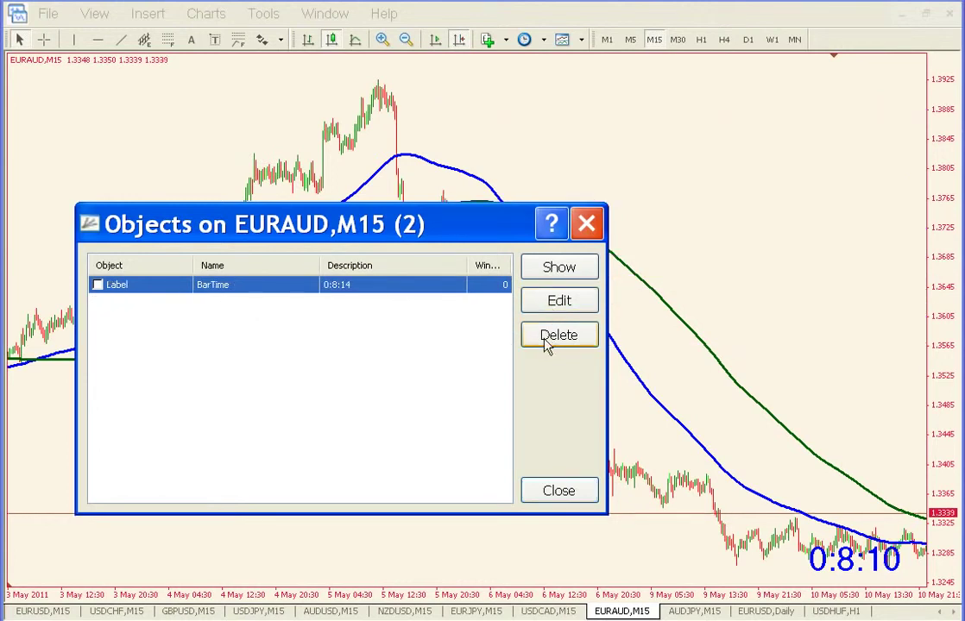
{"action": "left_click", "coordinate": [586, 223]}
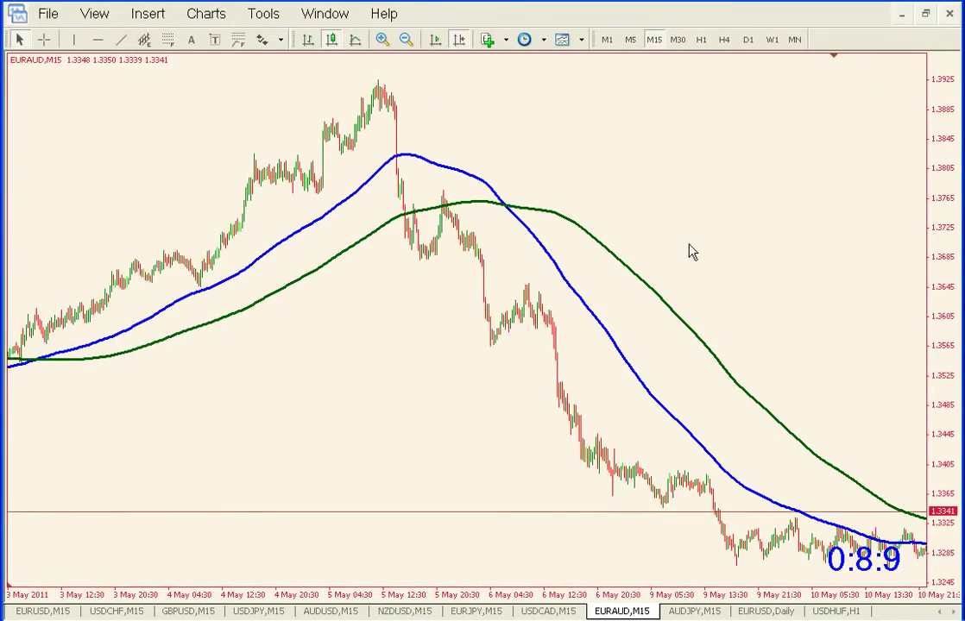
{"action": "left_click_drag", "start_coordinate": [689, 252], "coordinate": [275, 280]}
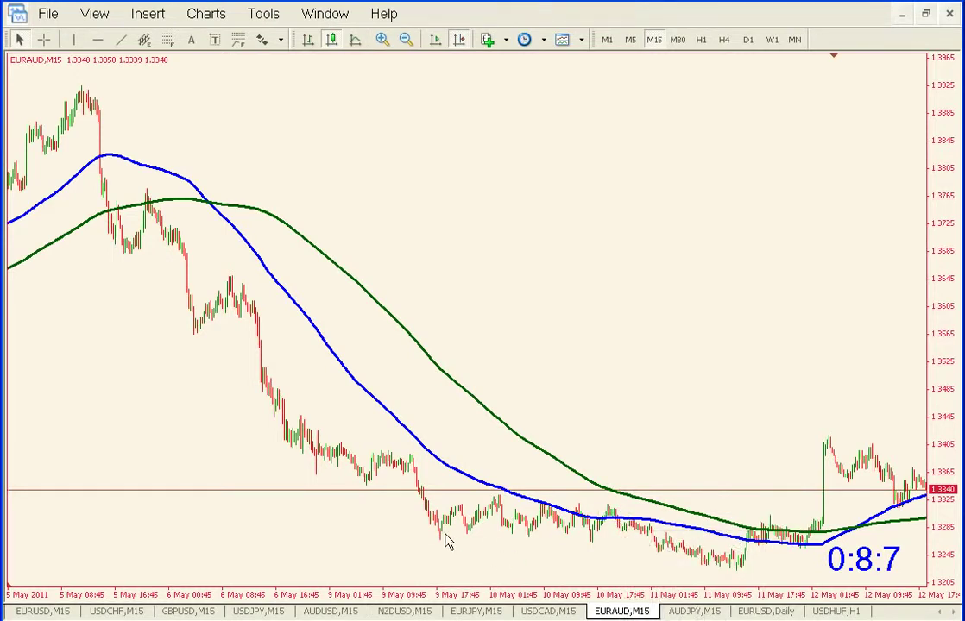
{"action": "left_click", "coordinate": [43, 39]}
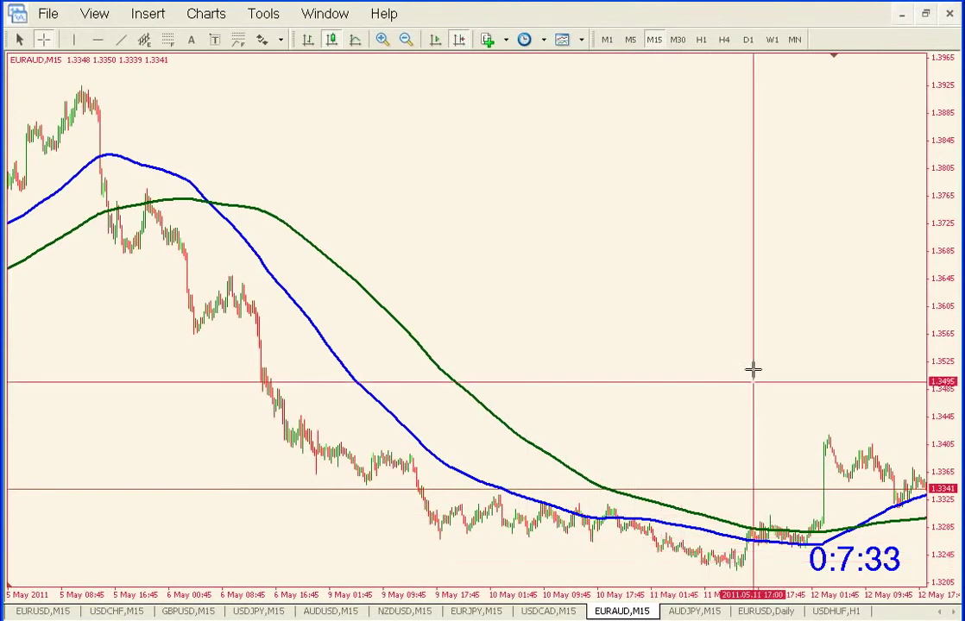
{"action": "key", "text": "Escape"}
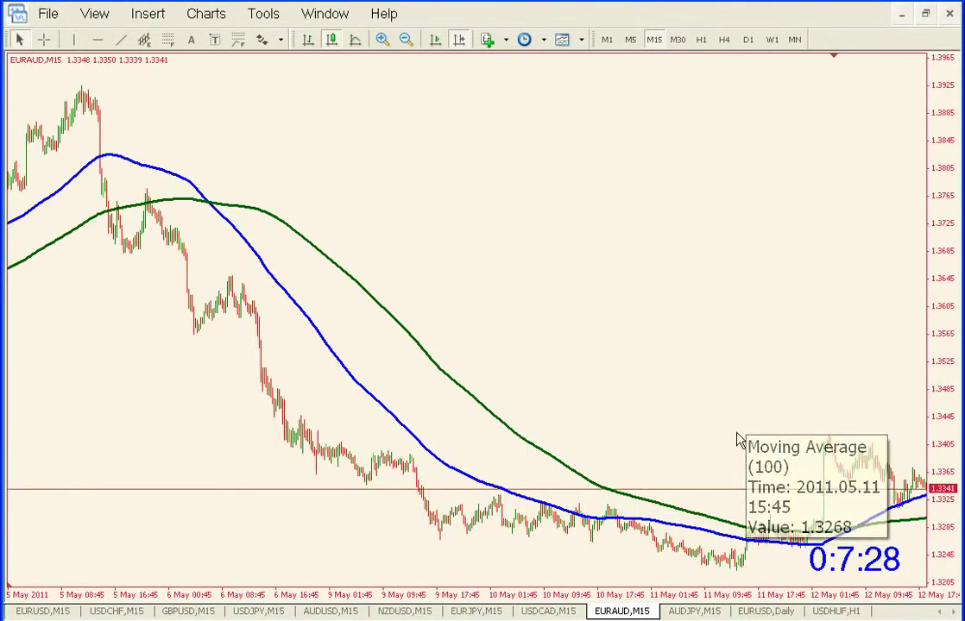
- Pull the latest EURAUD bars away from the right edge and read the moving-average and candle tooltips
{"action": "left_click_drag", "start_coordinate": [731, 438], "coordinate": [601, 425]}
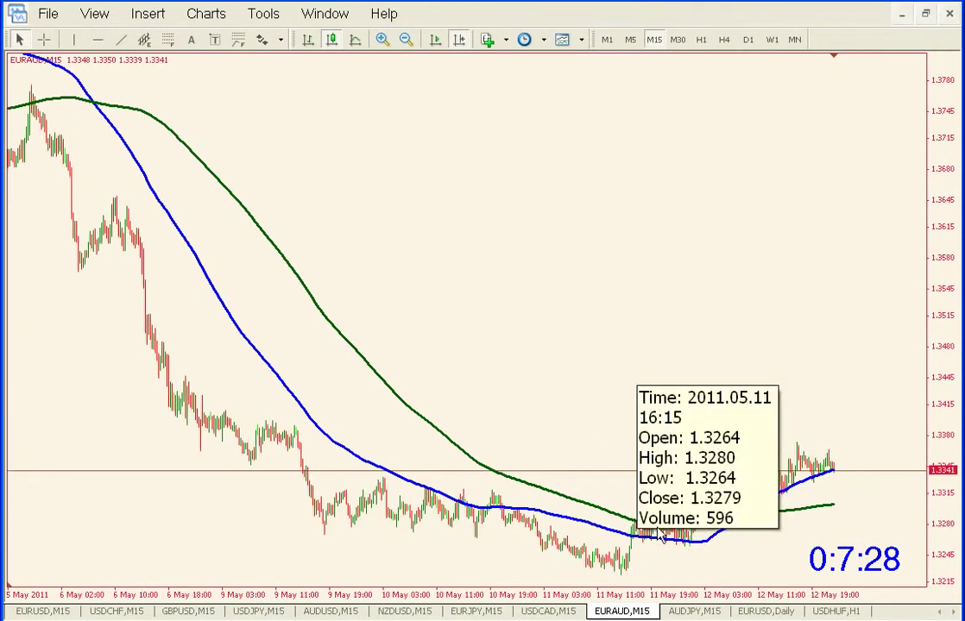
{"action": "mouse_move", "coordinate": [666, 538]}
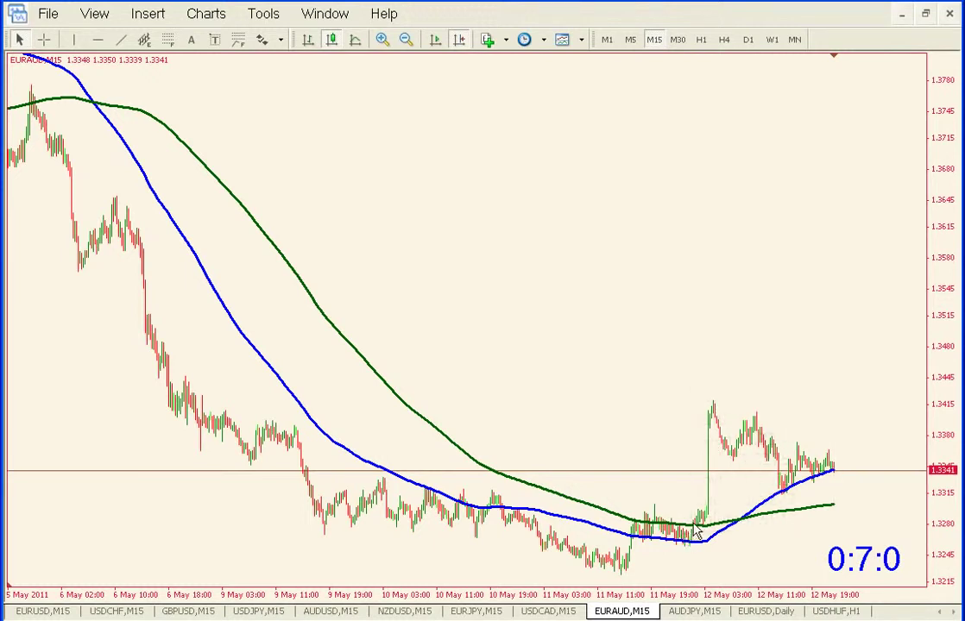
{"action": "mouse_move", "coordinate": [694, 551]}
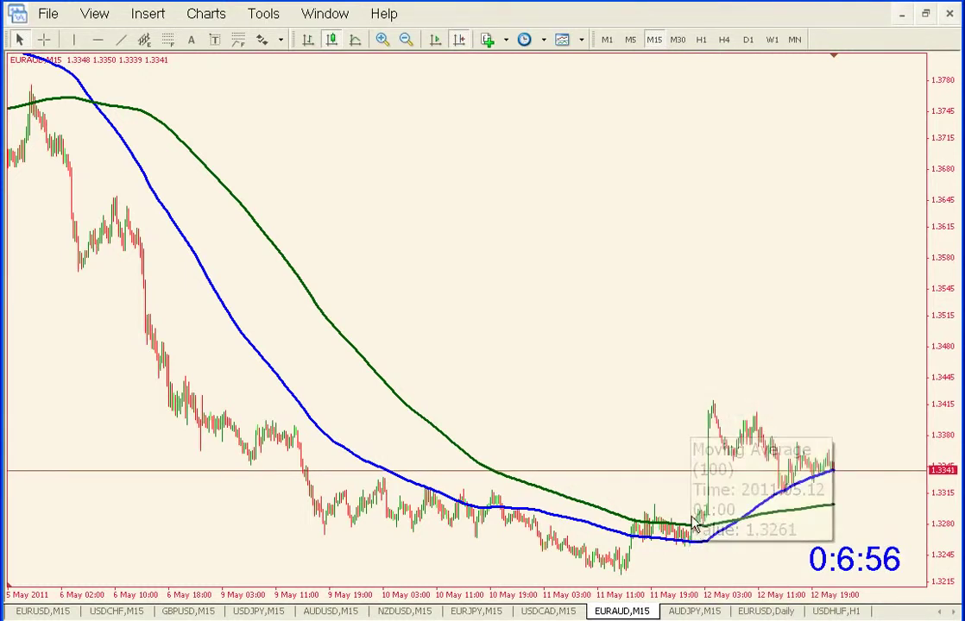
{"action": "mouse_move", "coordinate": [708, 530]}
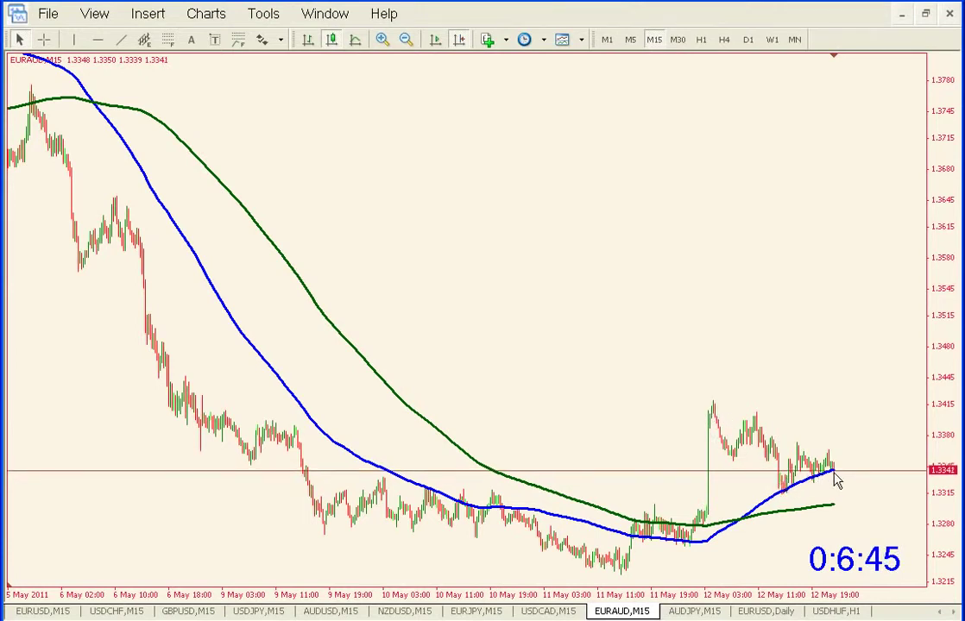
{"action": "mouse_move", "coordinate": [797, 492]}
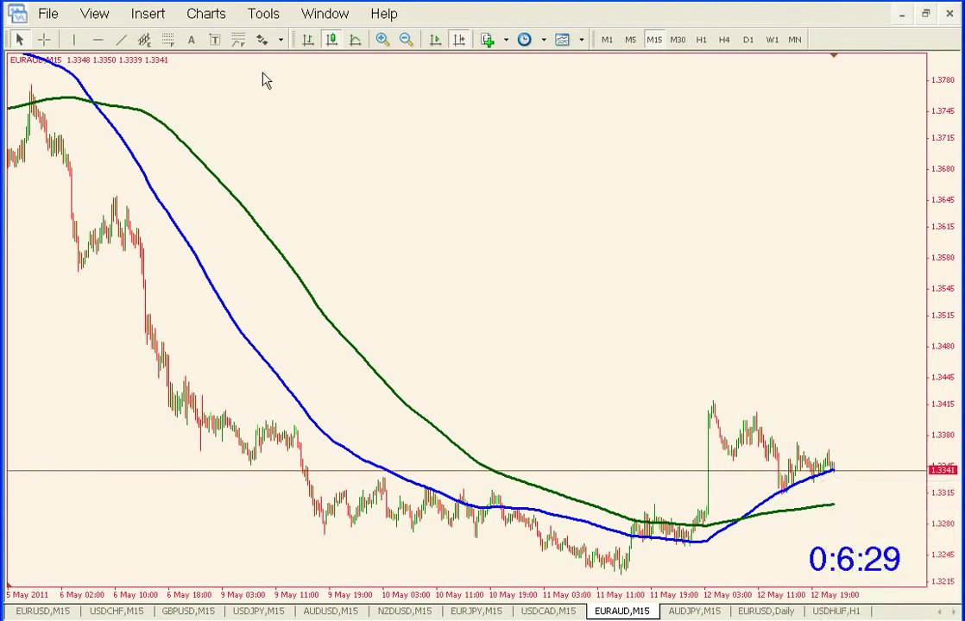
- Read price and time on the EURAUD chart with the crosshair, then leave crosshair mode
{"action": "left_click", "coordinate": [43, 39]}
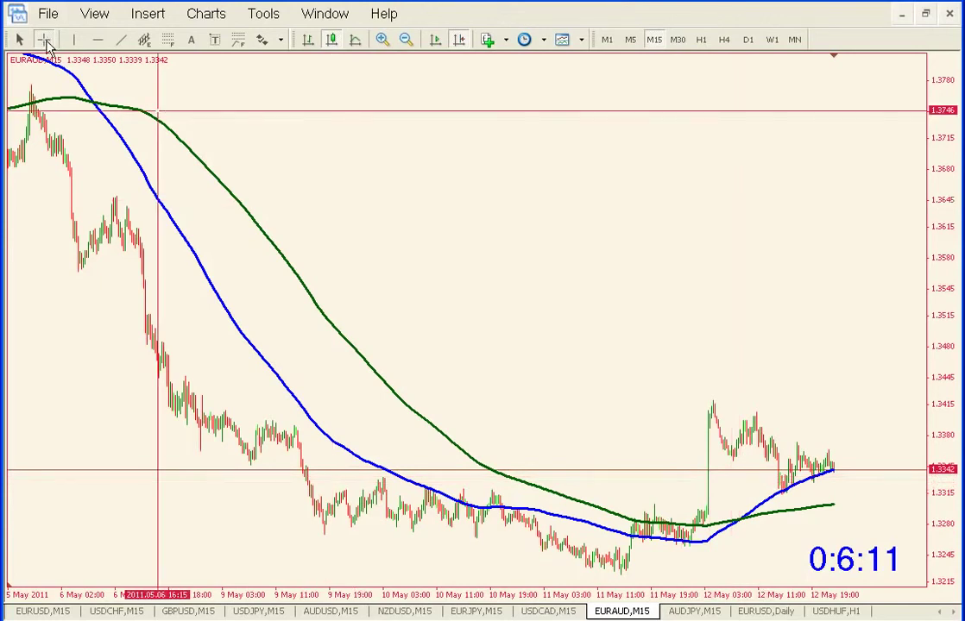
{"action": "left_click", "coordinate": [341, 156]}
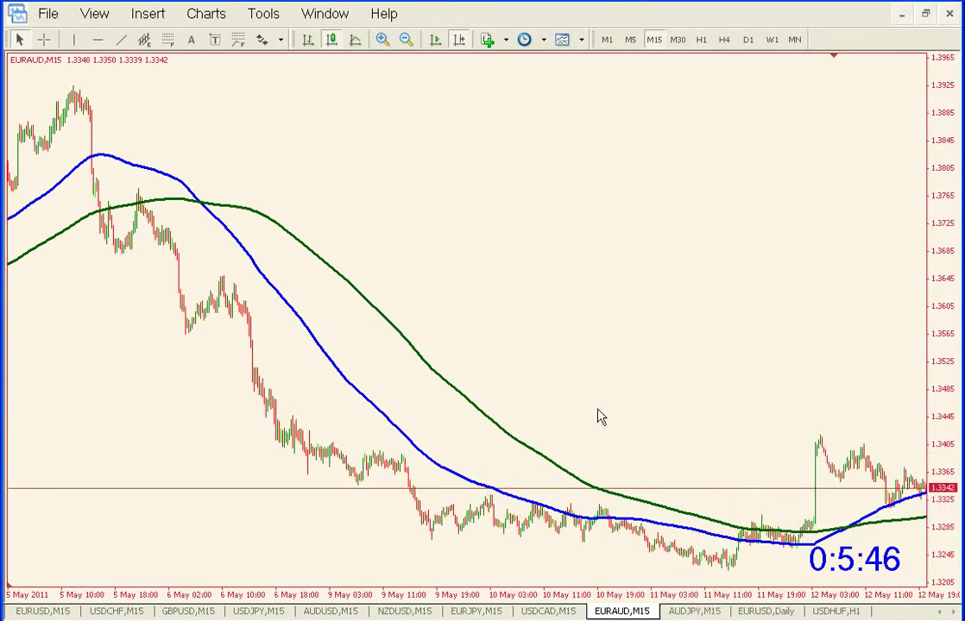
- Switch to the EURUSD M15 chart, scroll back to early-May bars, and read the moving-average tooltips
{"action": "left_click", "coordinate": [43, 612]}
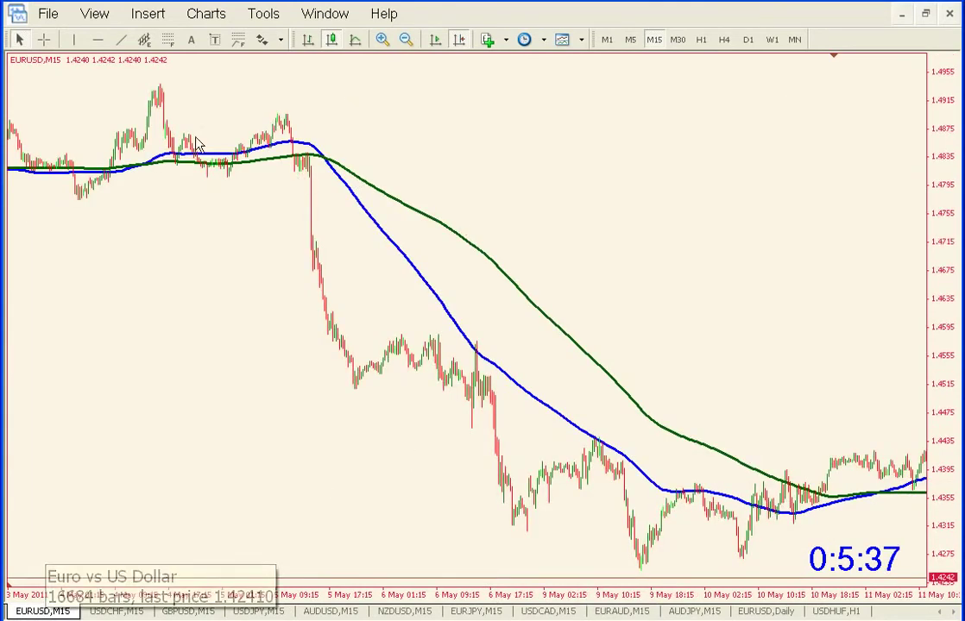
{"action": "left_click_drag", "start_coordinate": [212, 201], "coordinate": [340, 216]}
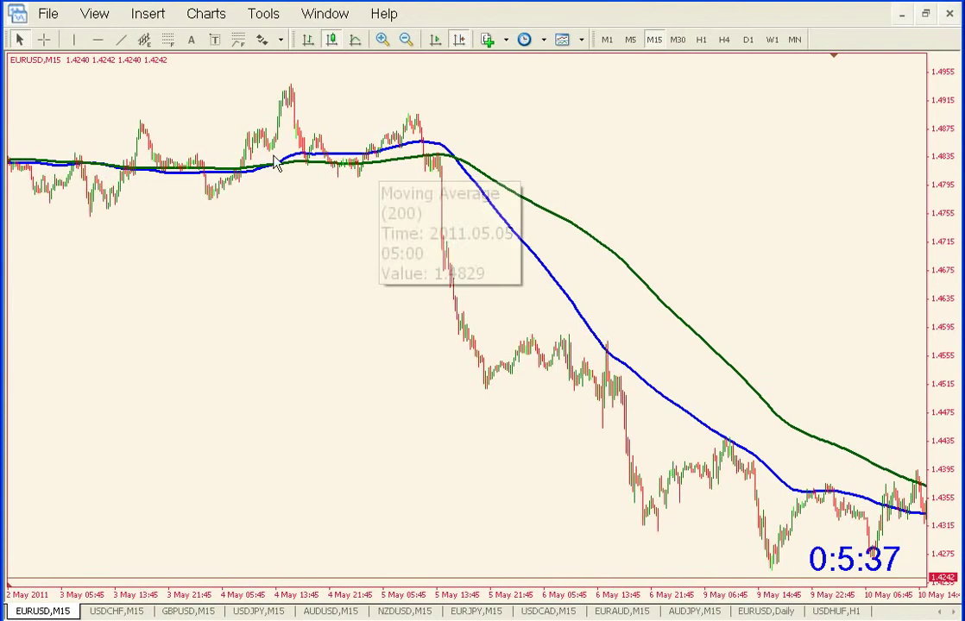
{"action": "mouse_move", "coordinate": [74, 165]}
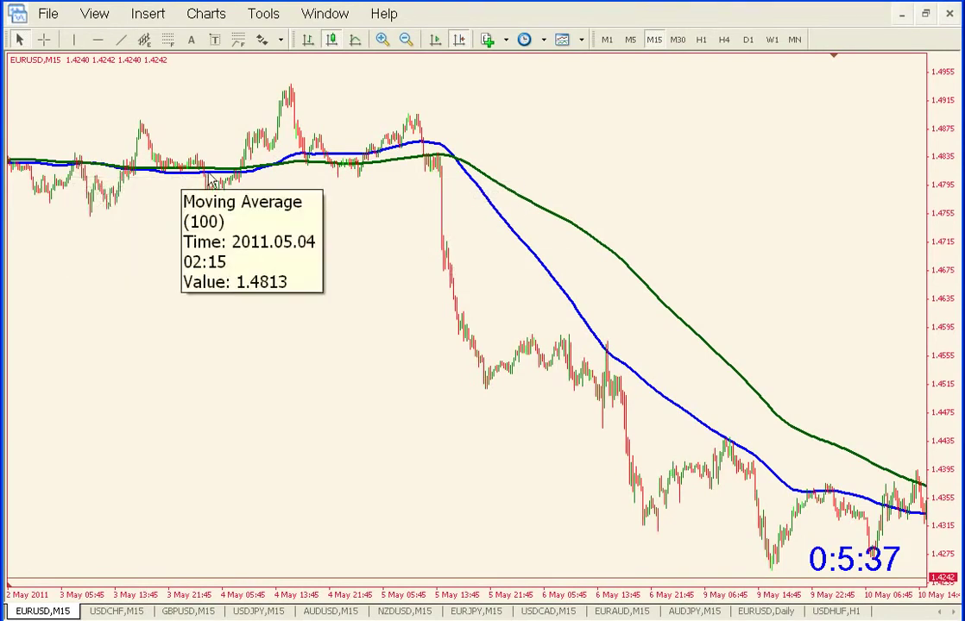
{"action": "mouse_move", "coordinate": [249, 187]}
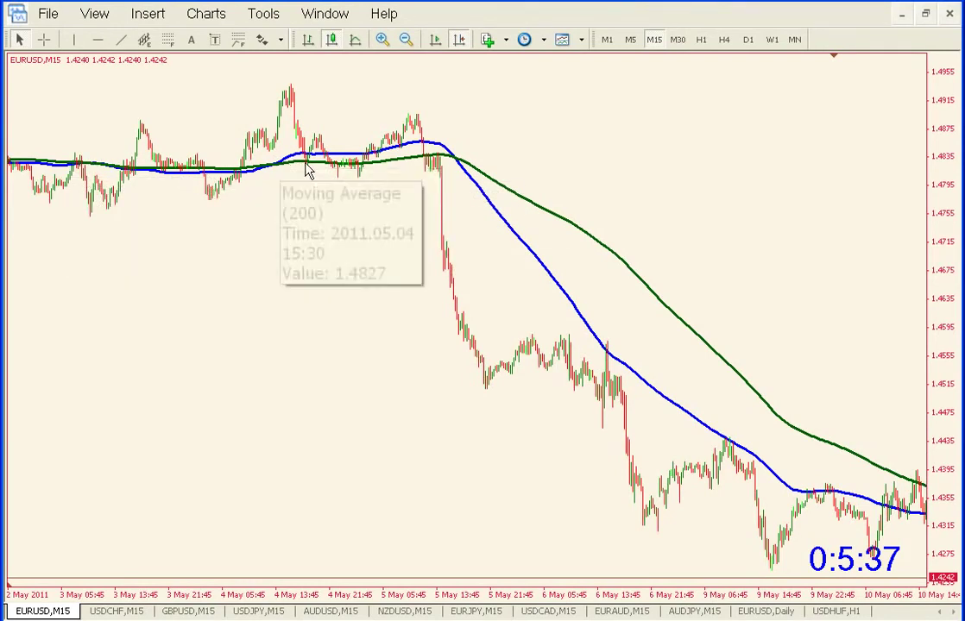
{"action": "mouse_move", "coordinate": [252, 168]}
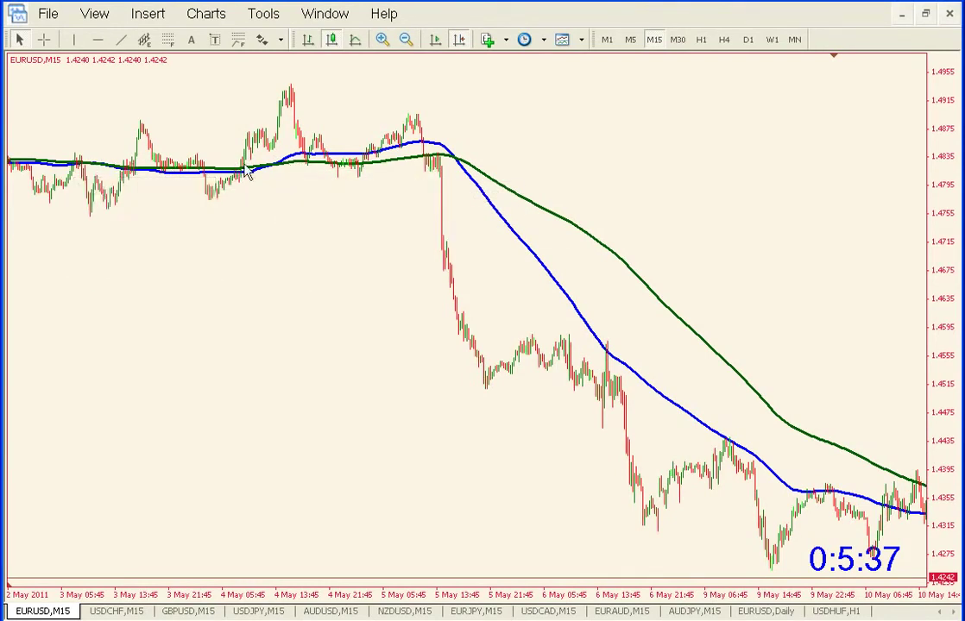
{"action": "mouse_move", "coordinate": [283, 169]}
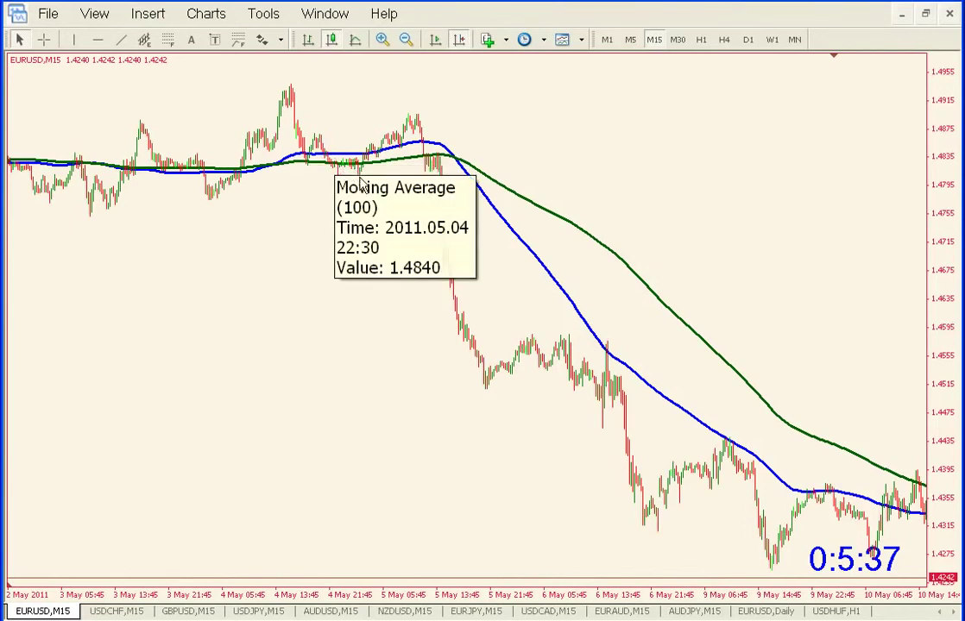
{"action": "mouse_move", "coordinate": [362, 170]}
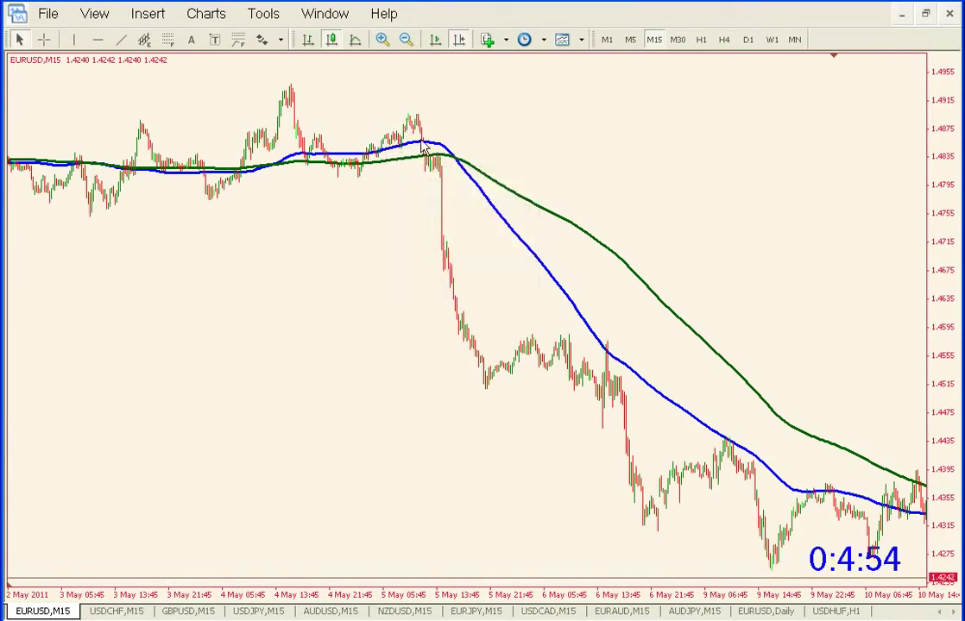
{"action": "mouse_move", "coordinate": [425, 148]}
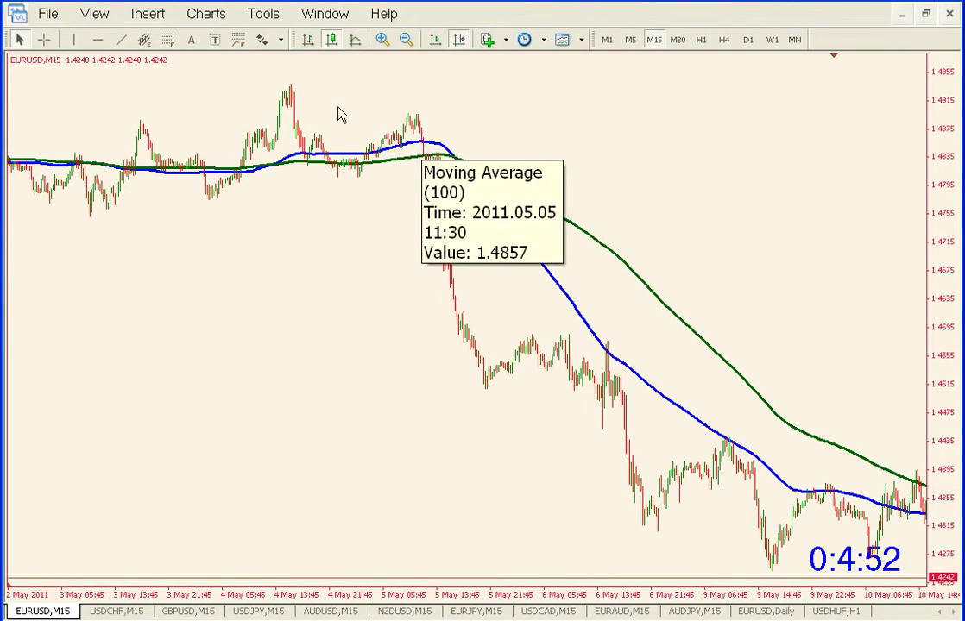
{"action": "left_click", "coordinate": [43, 38]}
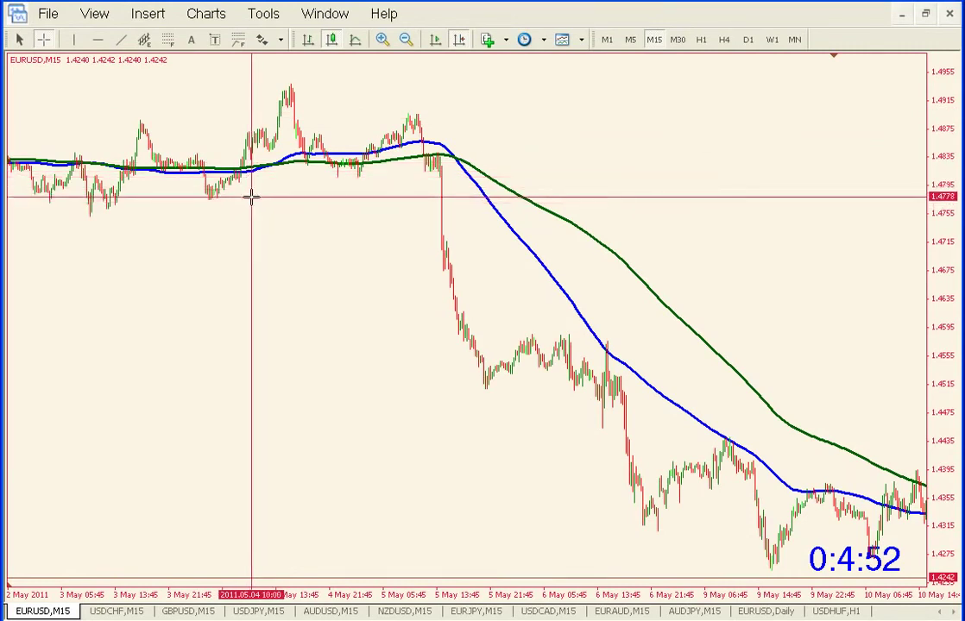
{"action": "left_click", "coordinate": [44, 39]}
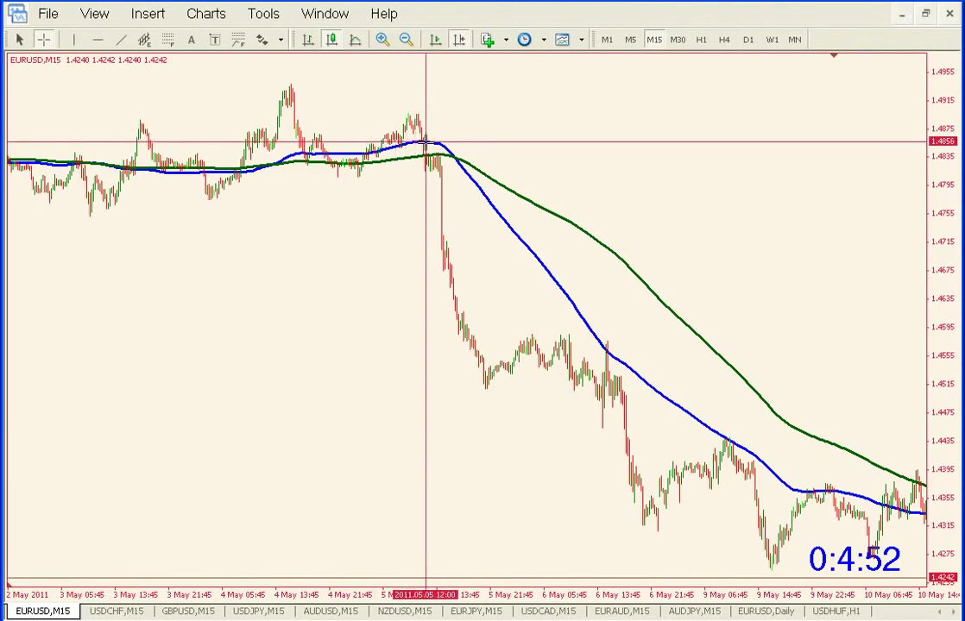
{"action": "left_click", "coordinate": [428, 145]}
{"action": "mouse_move", "coordinate": [427, 145]}
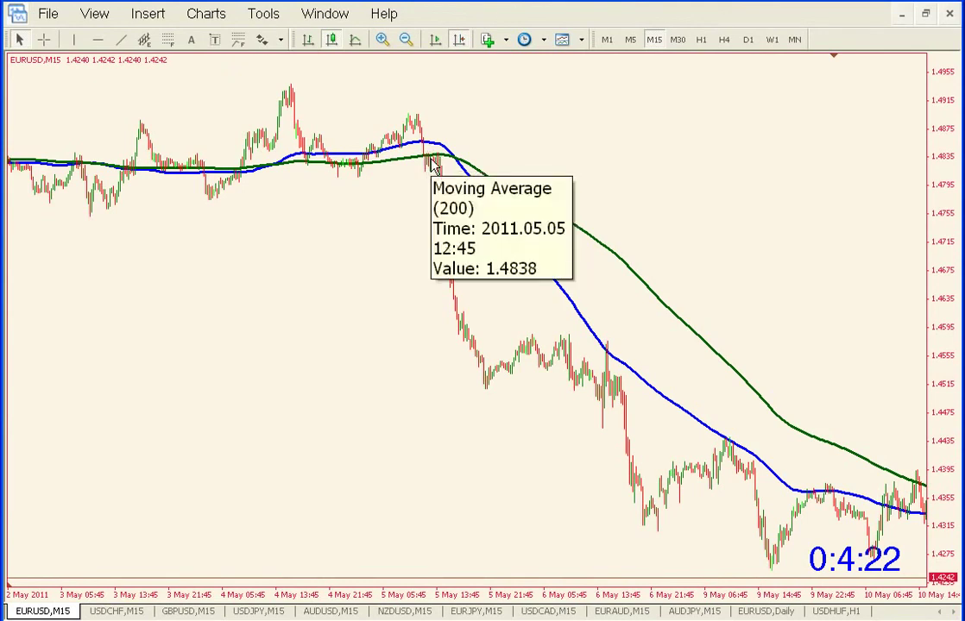
{"action": "mouse_move", "coordinate": [440, 201]}
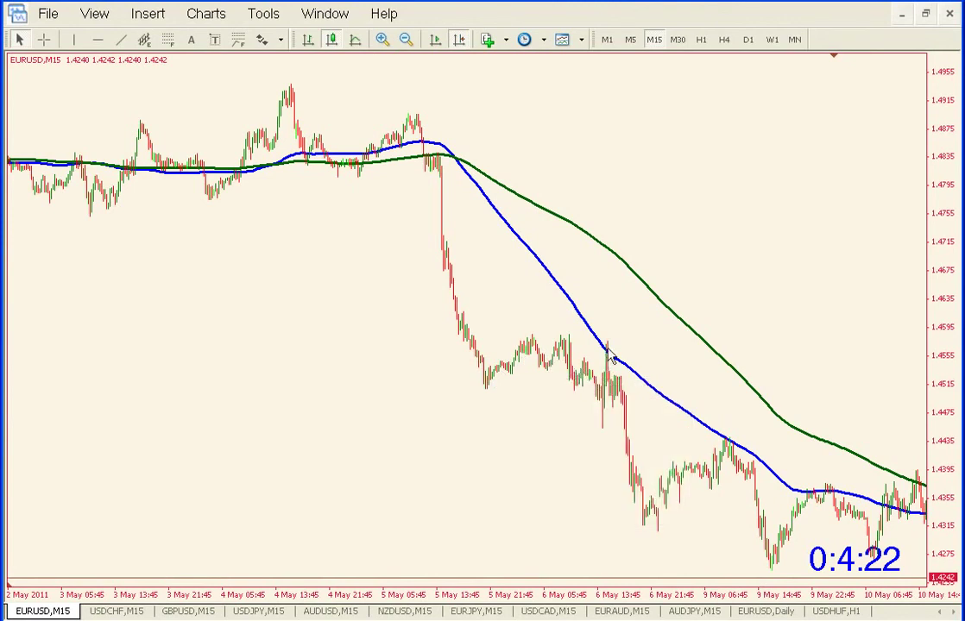
{"action": "mouse_move", "coordinate": [610, 358]}
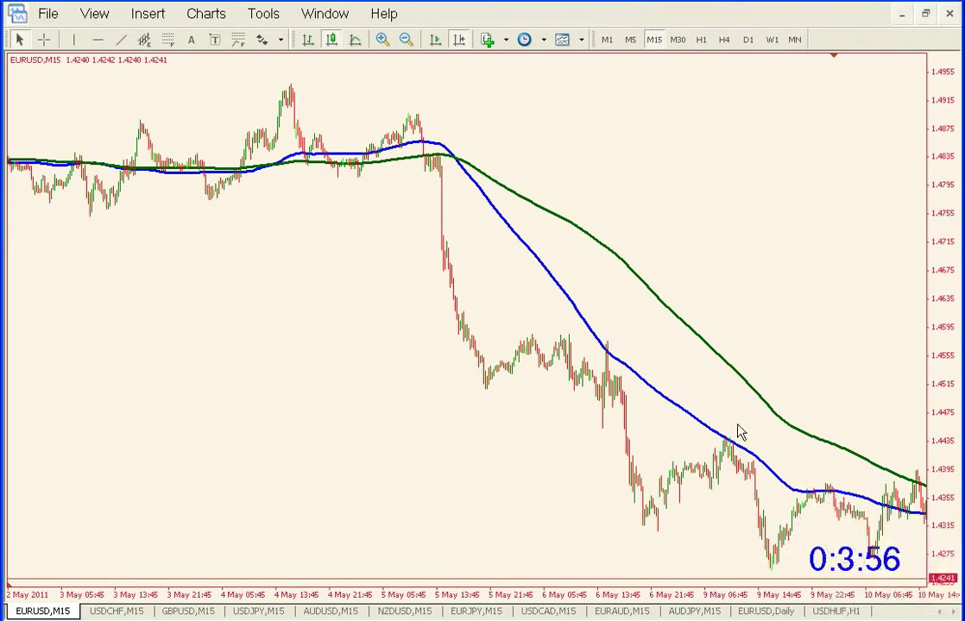
- Scroll the EURUSD chart forward to bars through 12 May 19:00, leaving space after them
{"action": "left_click_drag", "start_coordinate": [688, 409], "coordinate": [258, 176]}
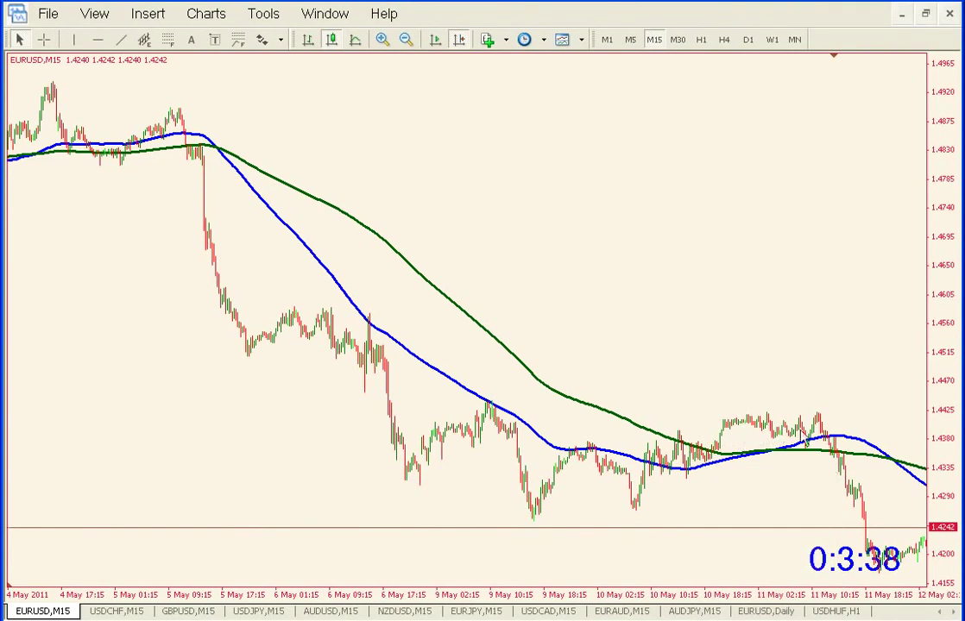
{"action": "left_click_drag", "start_coordinate": [790, 388], "coordinate": [535, 372]}
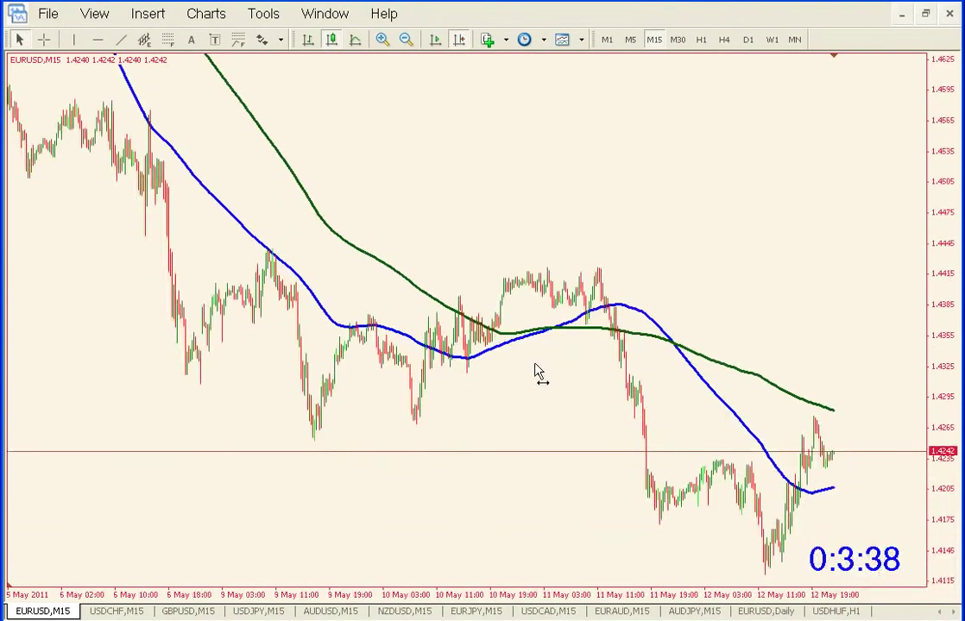